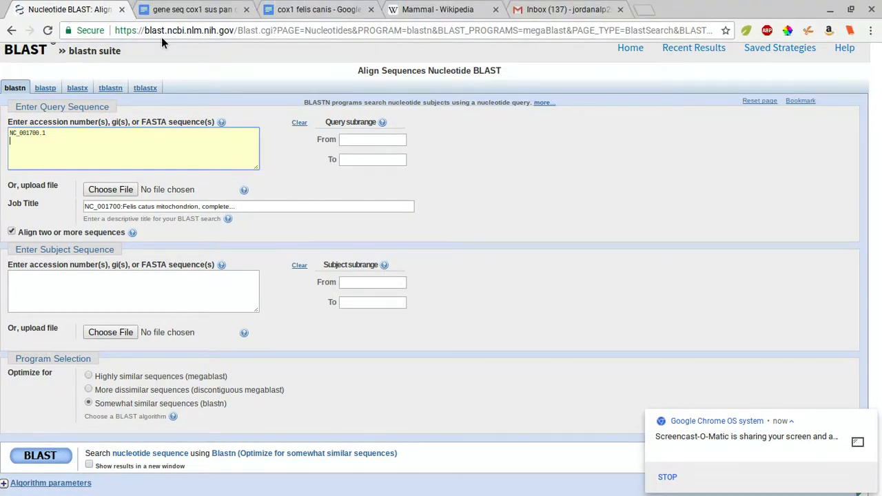
Step: Erase the BLAST page's web address from the Chrome address bar
click(161, 32)
key(BackSpace)
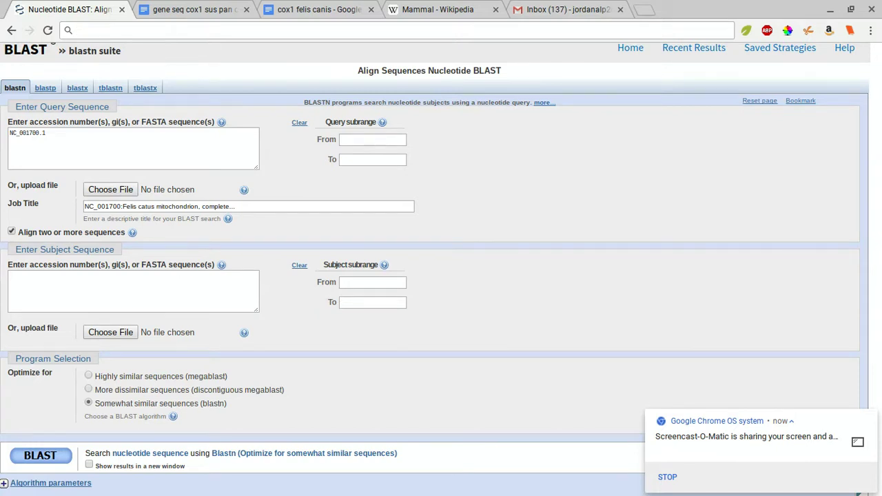
Step: Load ncbi.nlm.nih.gov/pubmed/ in the first Chrome tab
text(ncbi)
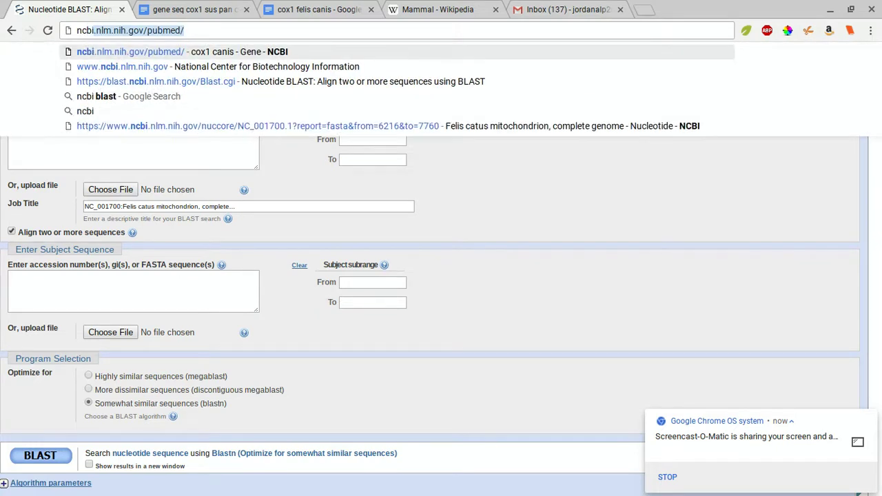
text(.nlm)
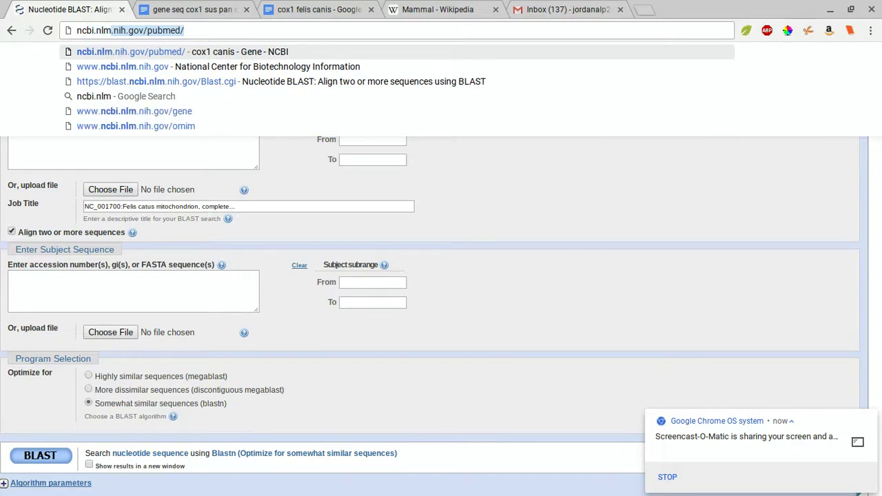
text(.n)
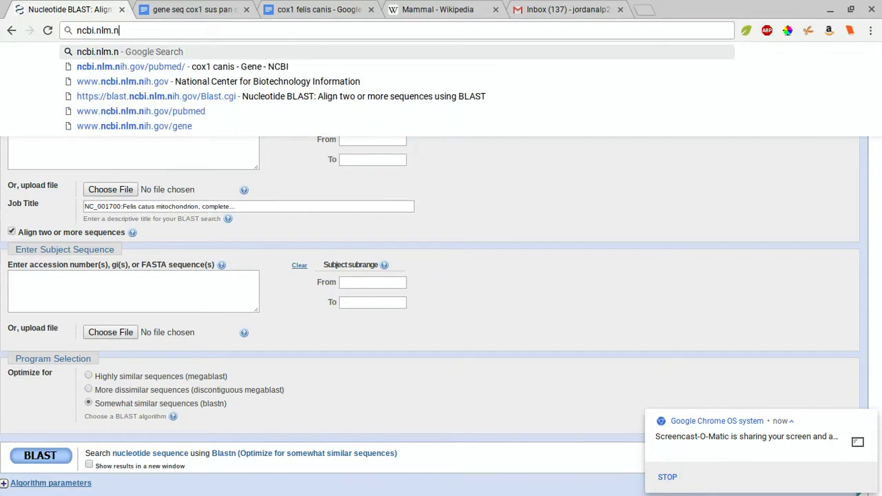
text(ih.)
text(go)
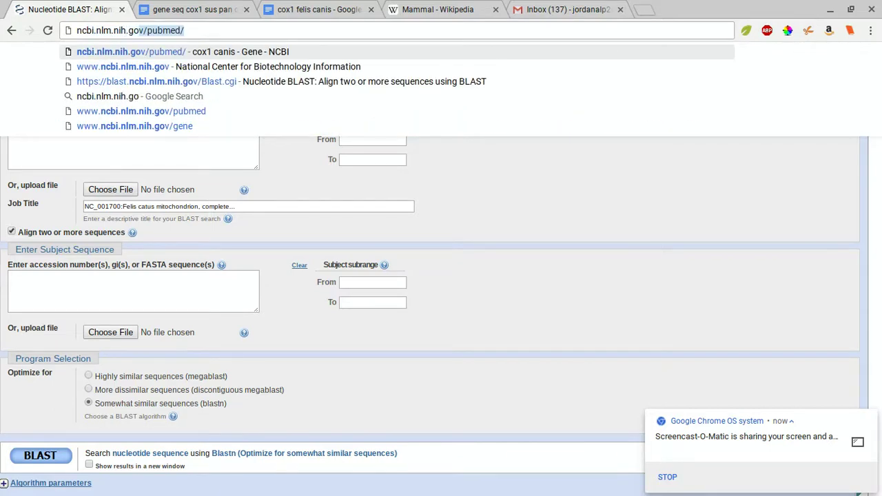
text(v/pubmed)
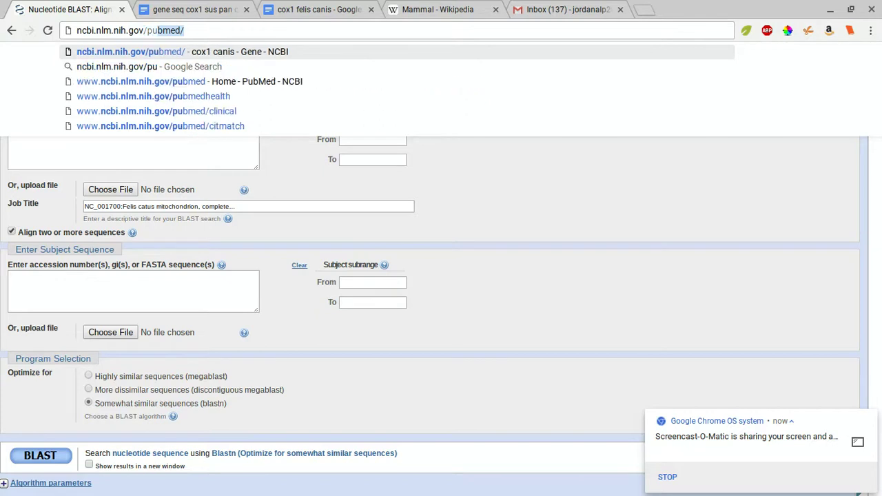
text(/)
key(Return)
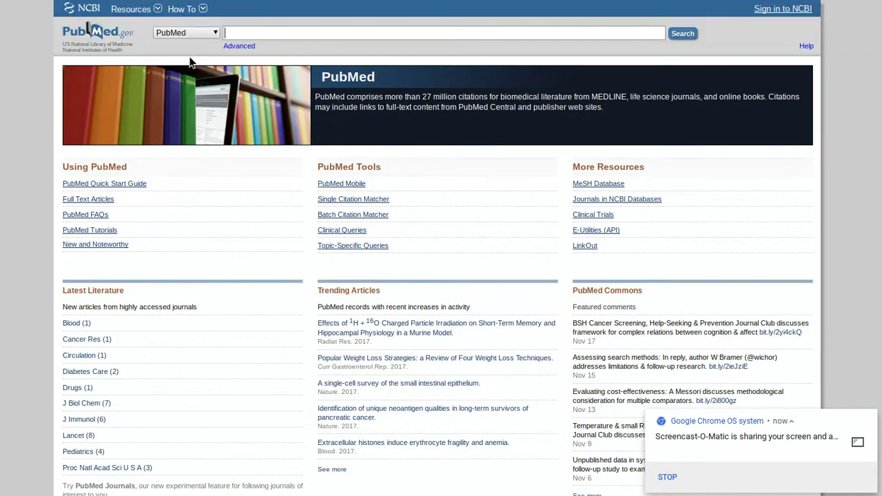
Step: Switch the search database to Gene and search for 'cox1 canis'
click(182, 32)
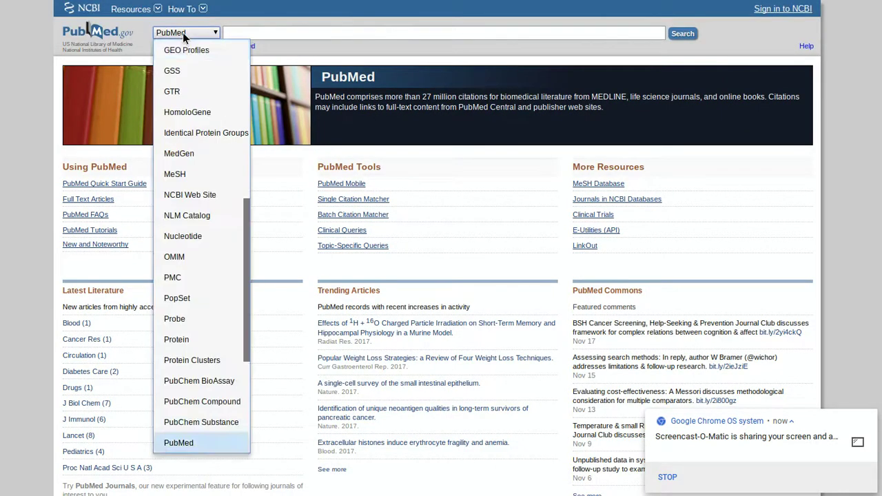
scroll(193, 68, up, 5)
click(194, 68)
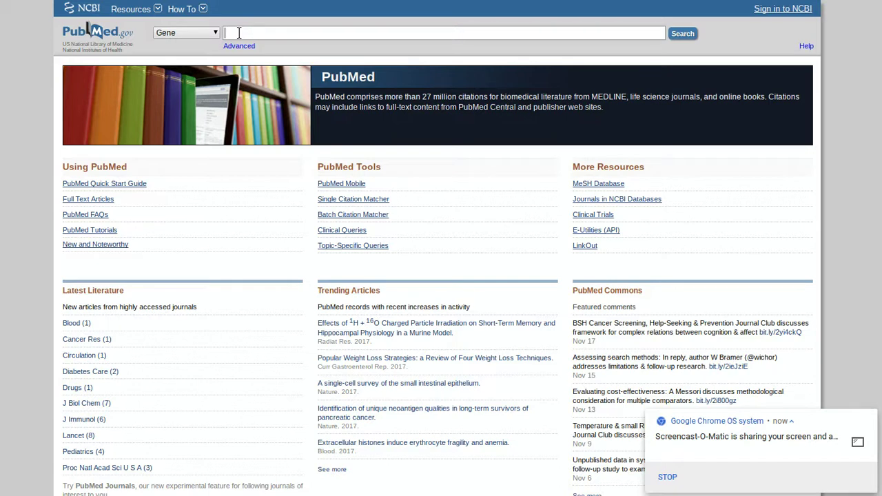
text(cox1)
text(canis)
click(681, 40)
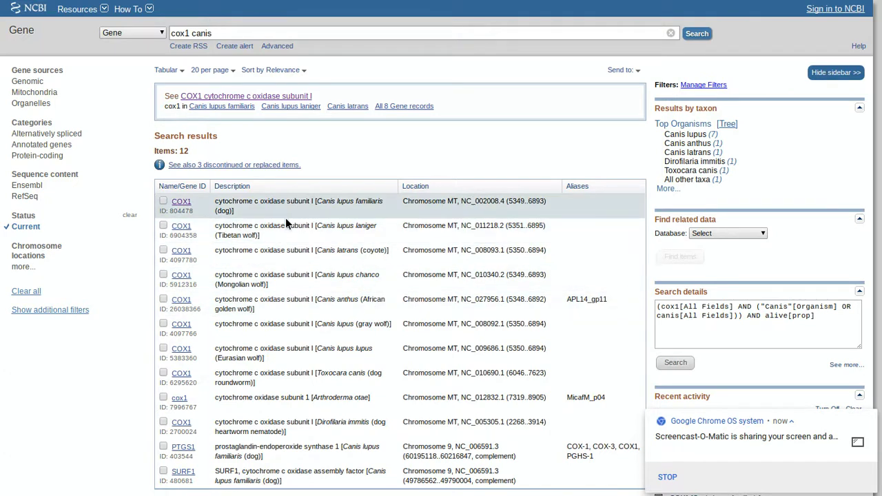
Step: Open the Canis lupus familiaris COX1 gene record (Gene ID 804478) from the results
click(177, 204)
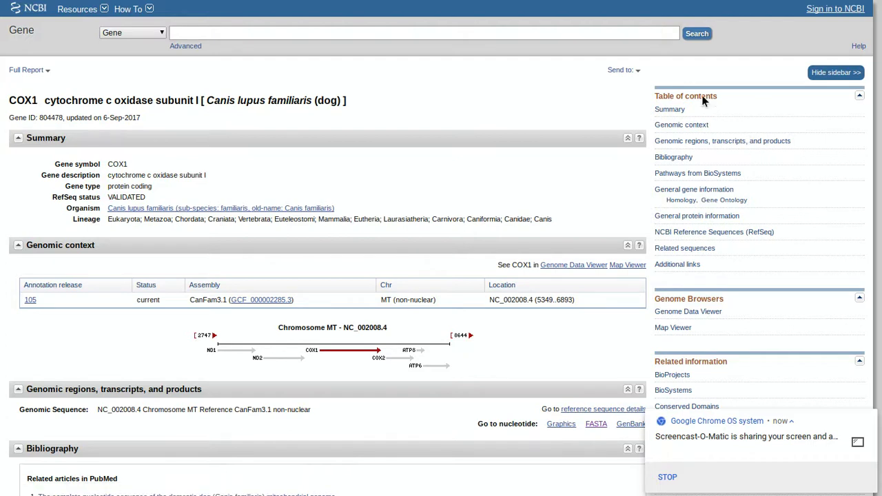
Step: Show dog COX1 region 5349–6893 in FASTA and select its accession NC_002008.4
click(719, 141)
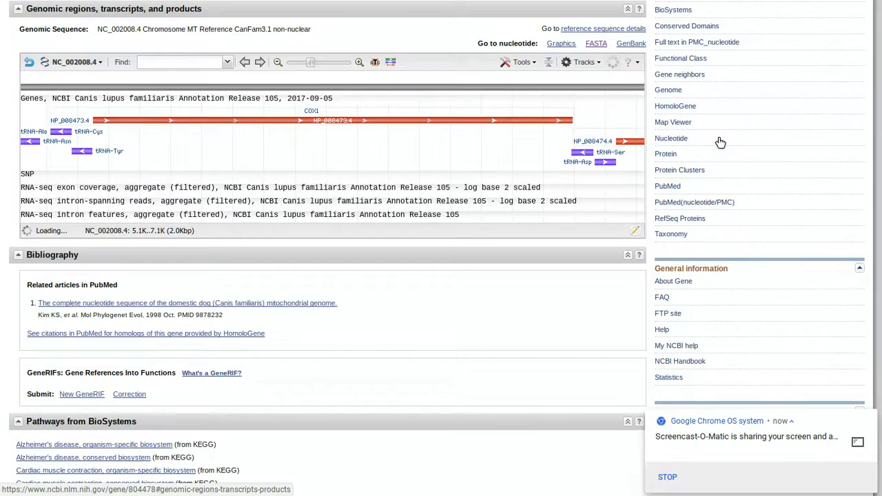
click(597, 44)
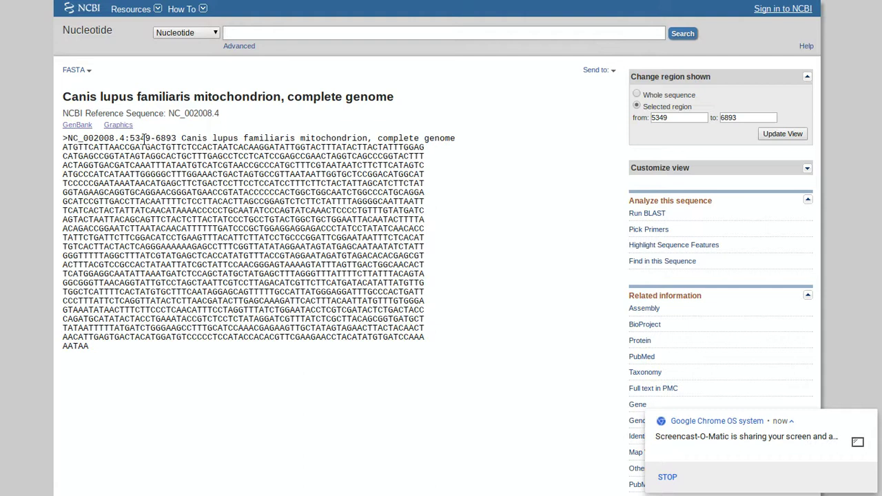
drag(124, 139, 67, 138)
key(ctrl+c)
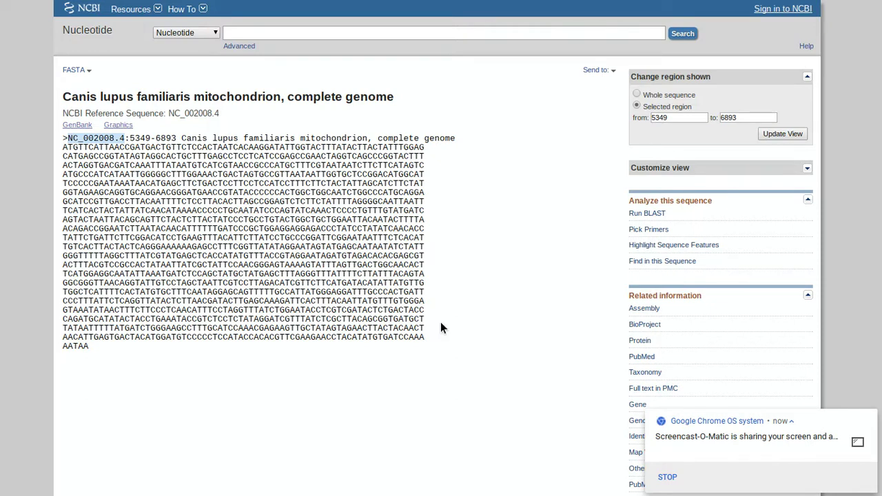
click(867, 420)
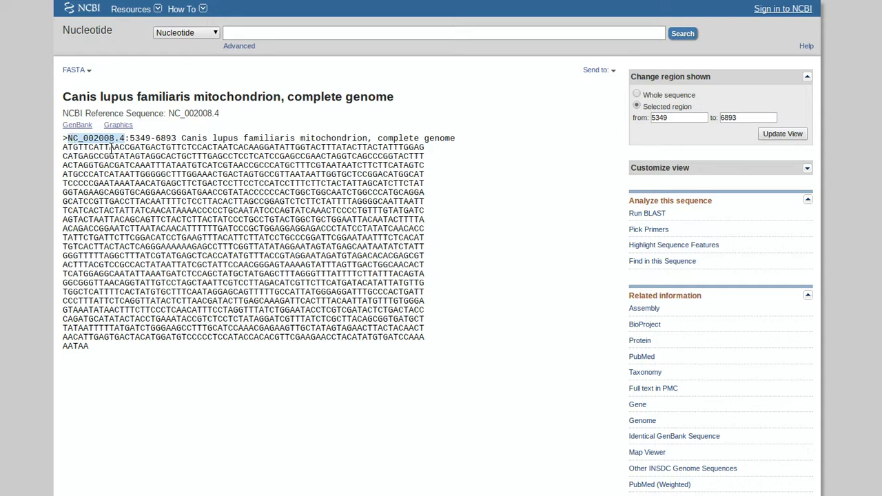
Step: Search the Gene database for 'cox1 felis', listing seven results led by domestic cat COX1
click(222, 124)
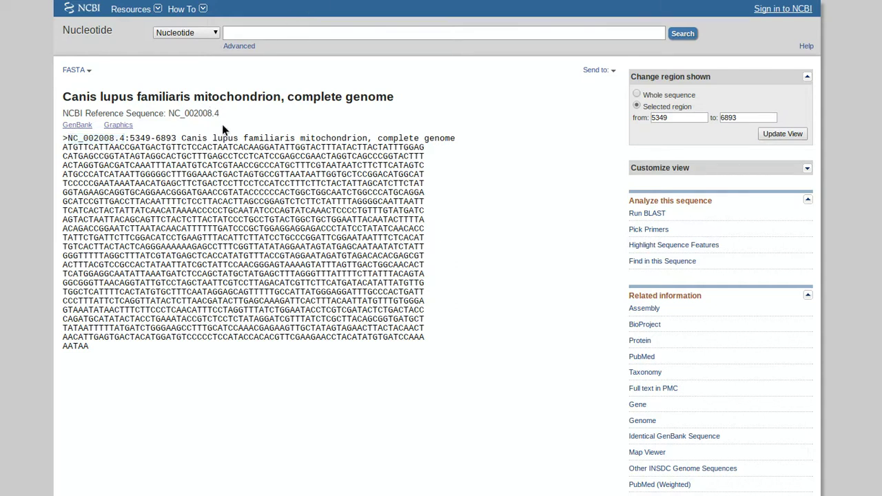
click(198, 33)
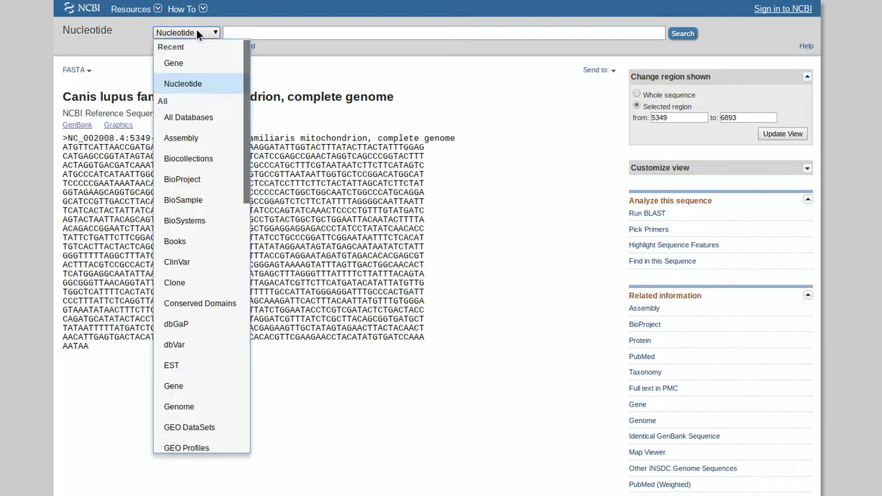
click(196, 59)
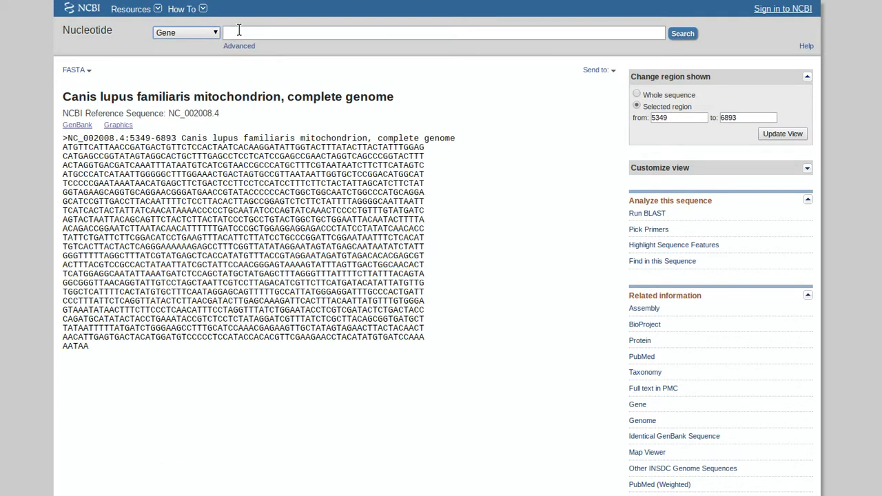
click(238, 30)
text(cox1)
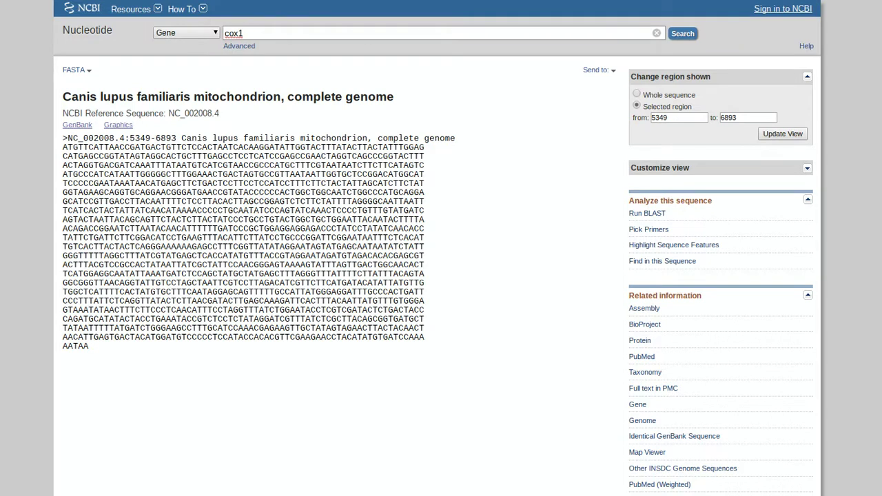
text(felis)
key(Return)
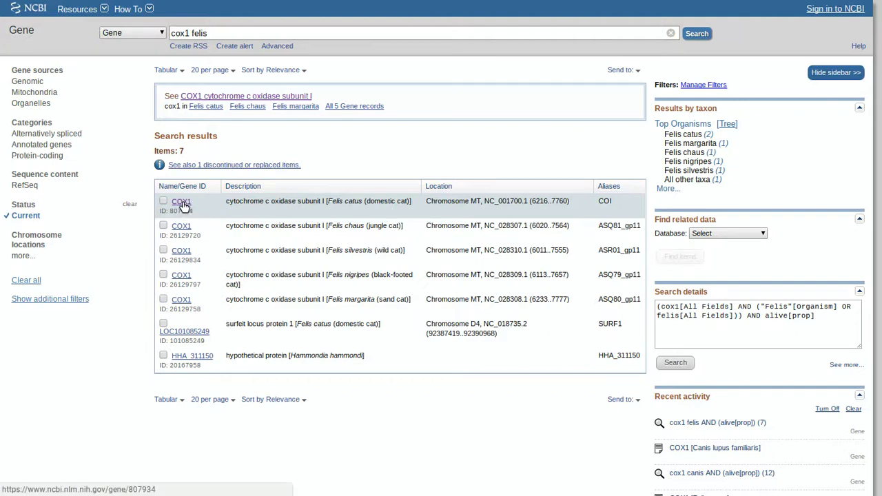
Step: Open the Felis catus COX1 record and view its NC_001700.1 region 6216–7760 in FASTA
click(182, 205)
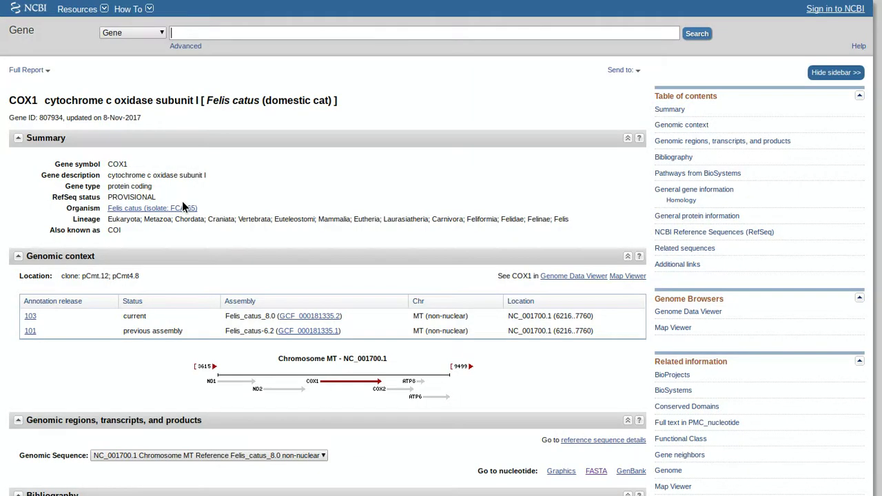
click(746, 145)
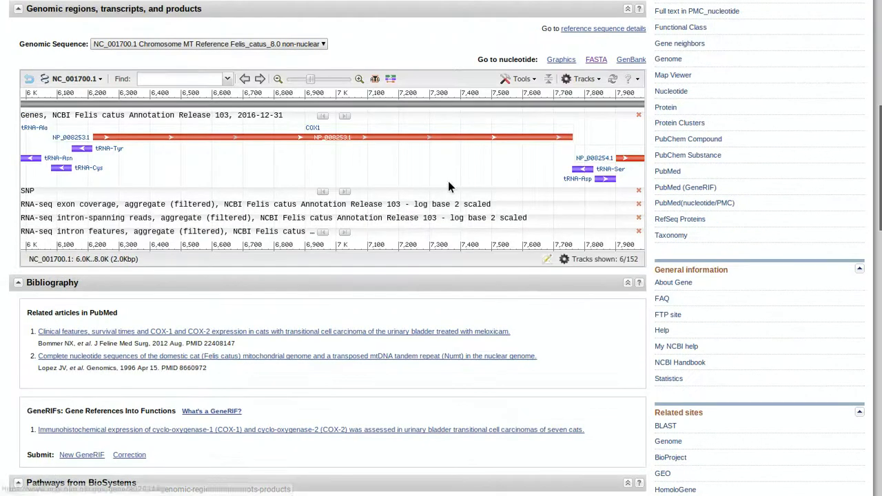
click(590, 60)
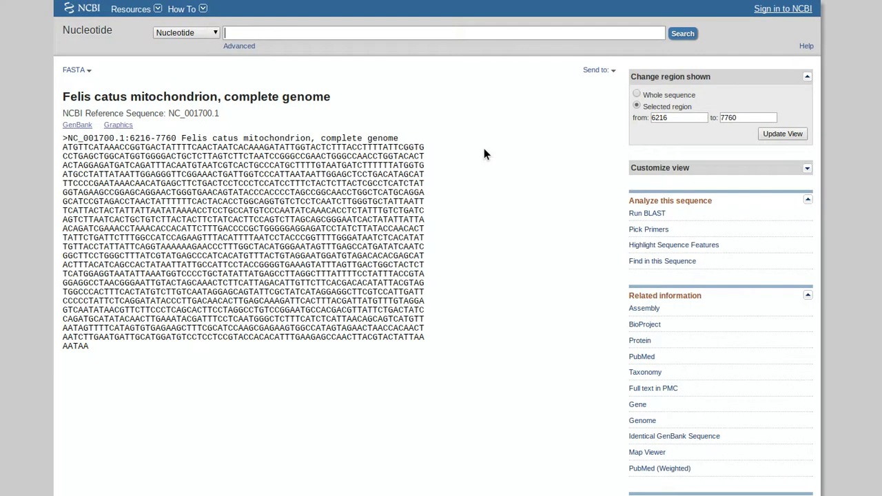
Step: BLAST the cat COX1 region against subject NC_002008.4 with blastn, optimized for somewhat similar sequences
click(656, 216)
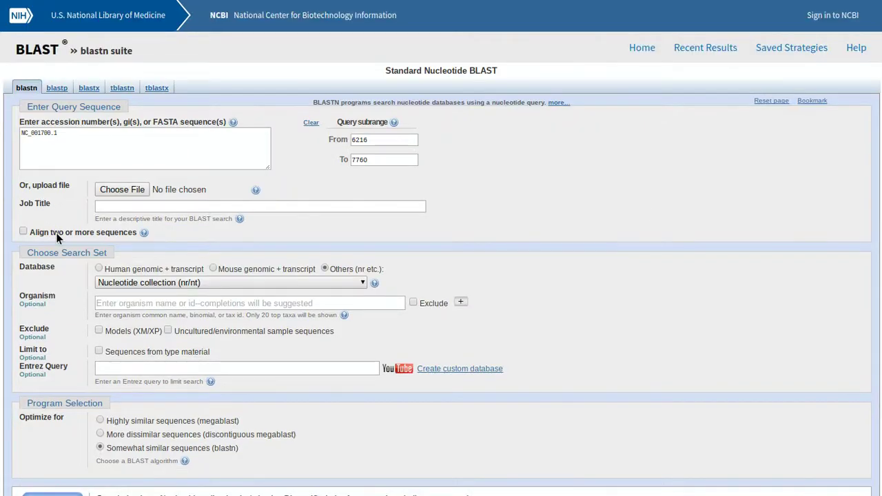
click(56, 232)
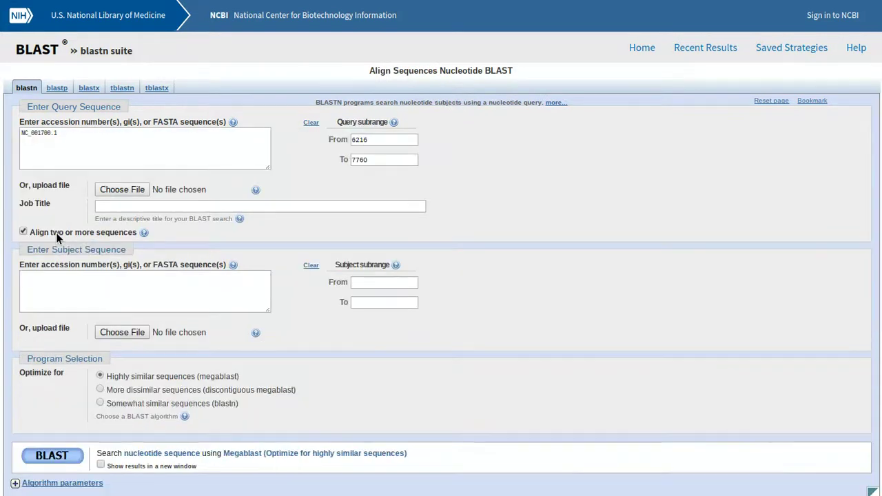
click(96, 294)
key(ctrl+v)
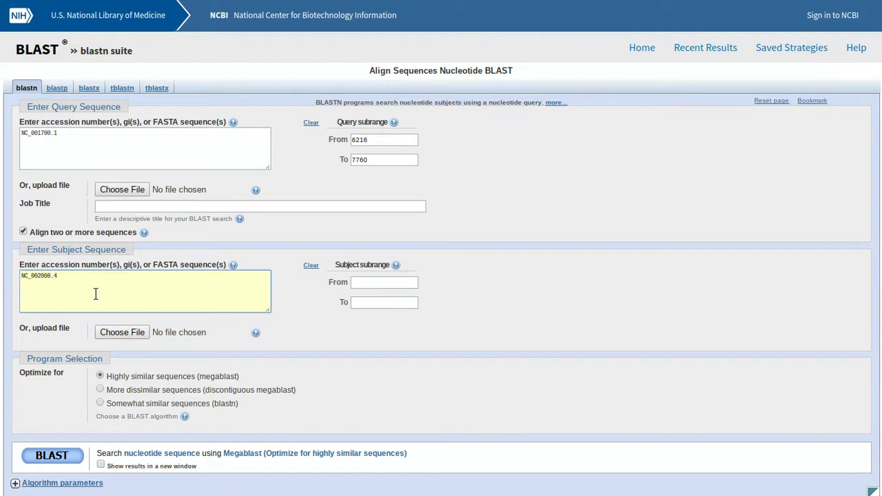
scroll(95, 294, down, 2)
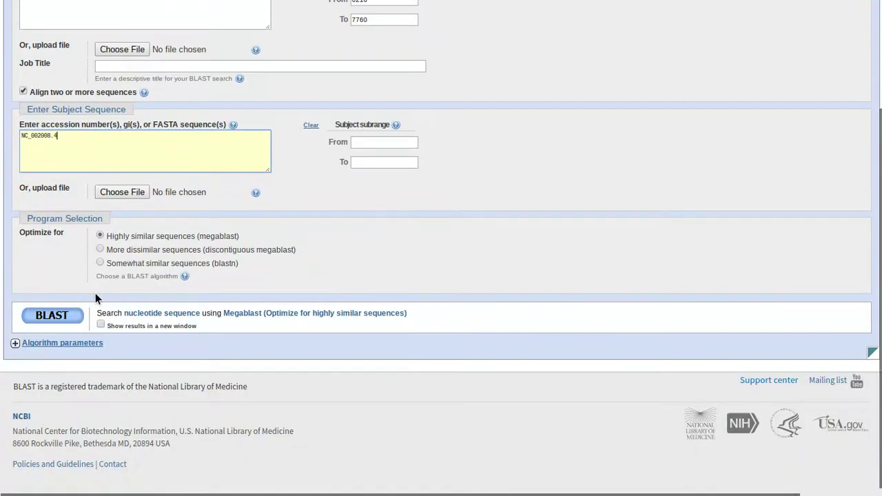
click(99, 264)
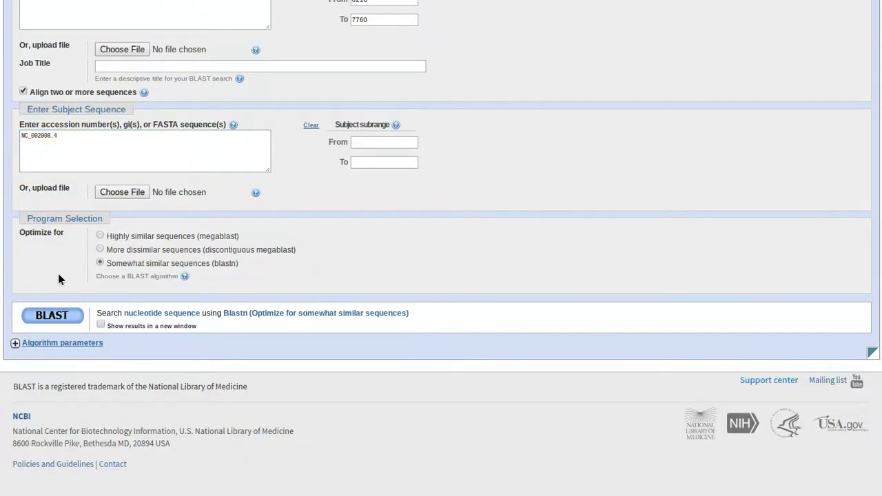
click(65, 314)
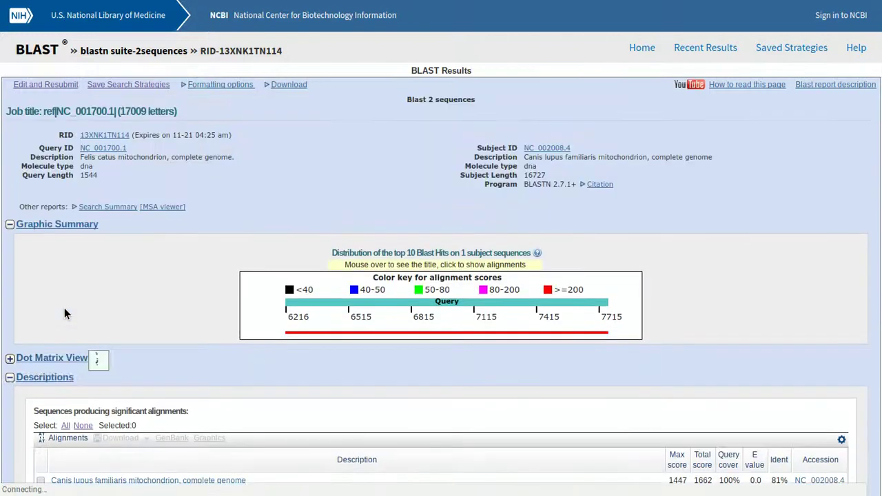
Step: Review the alignment results, showing 81% identity, and return to the top of the report
scroll(65, 311, down, 3)
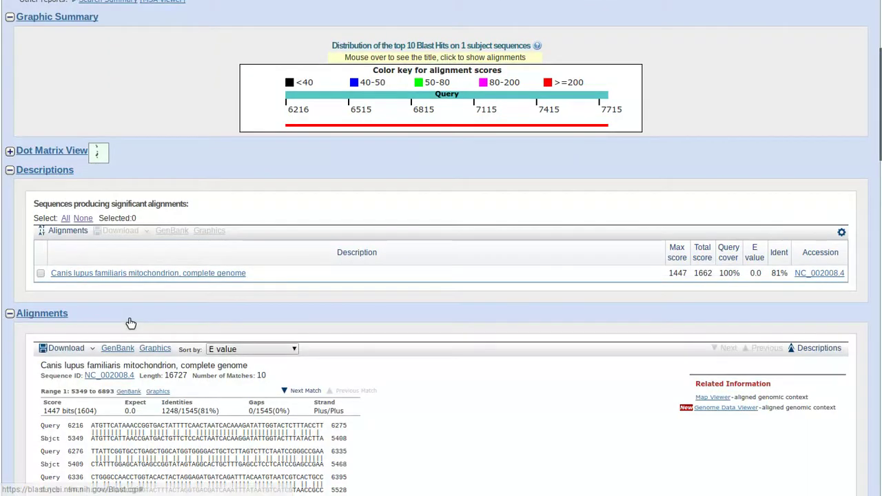
scroll(208, 315, down, 3)
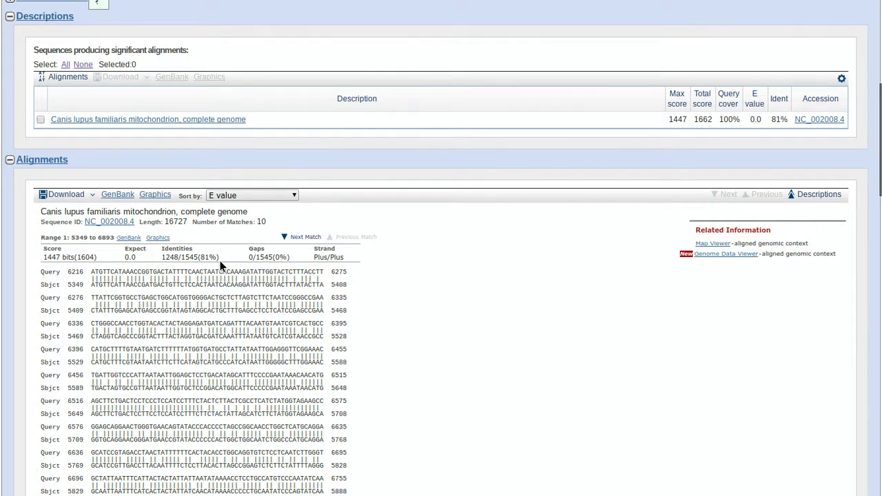
scroll(221, 266, down, 1)
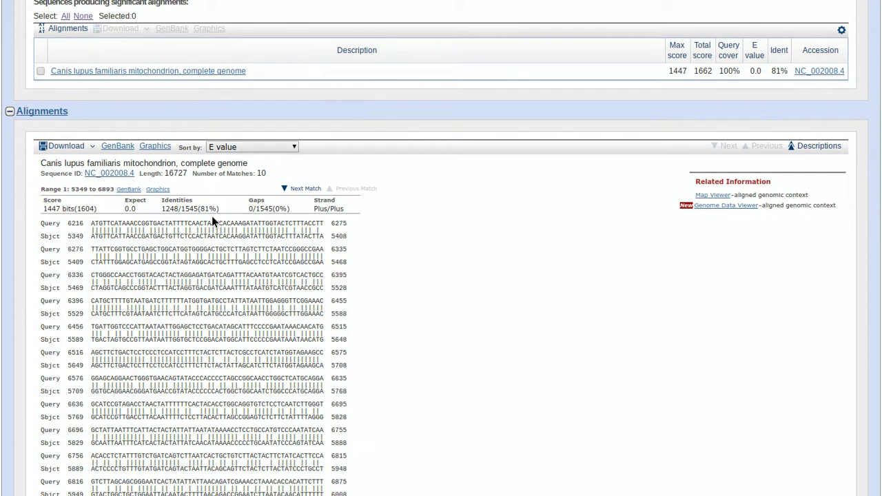
scroll(212, 215, down, 1)
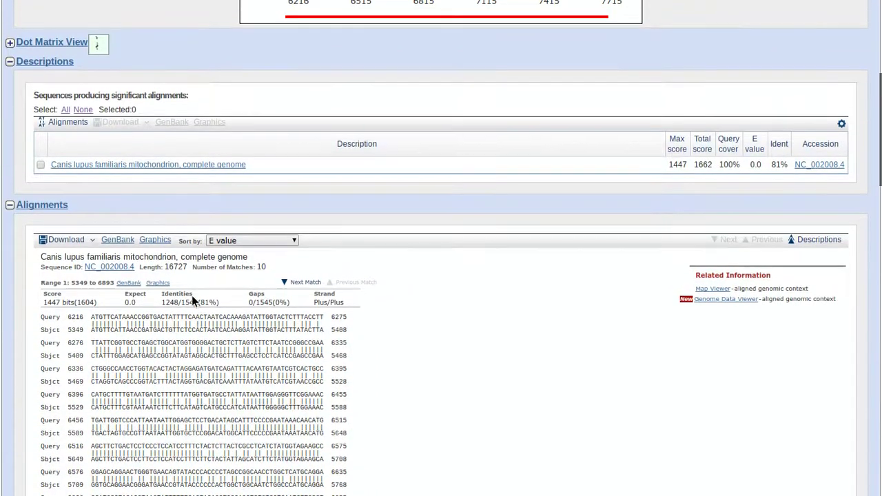
scroll(192, 295, up, 1)
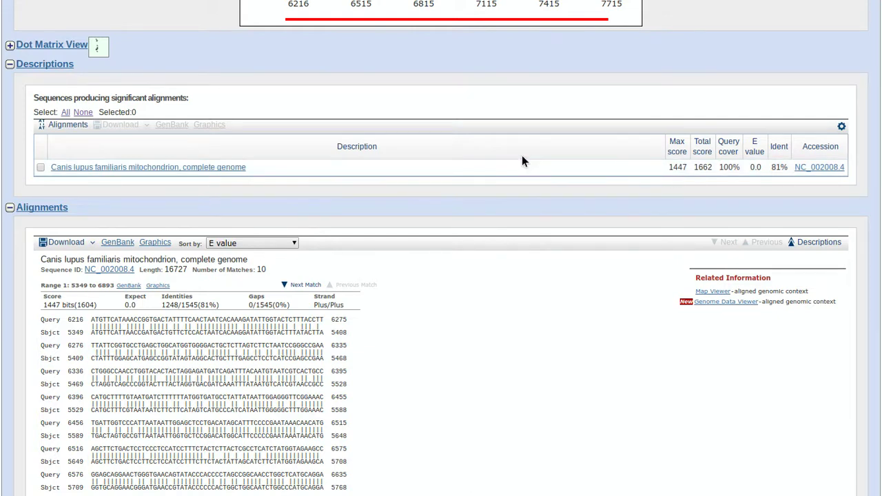
scroll(522, 157, up, 5)
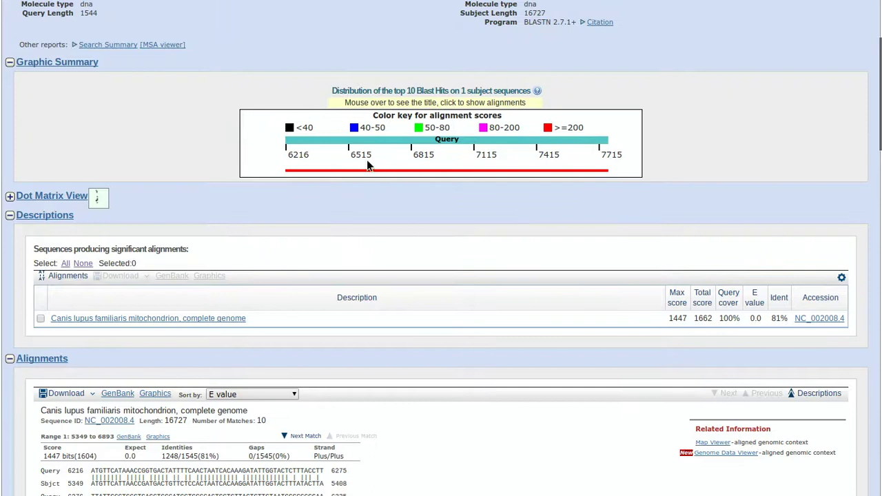
click(69, 277)
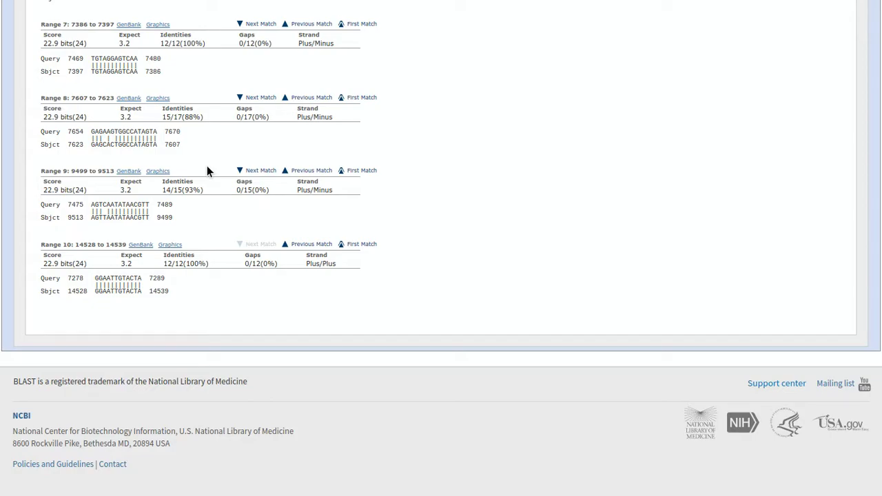
key(Home)
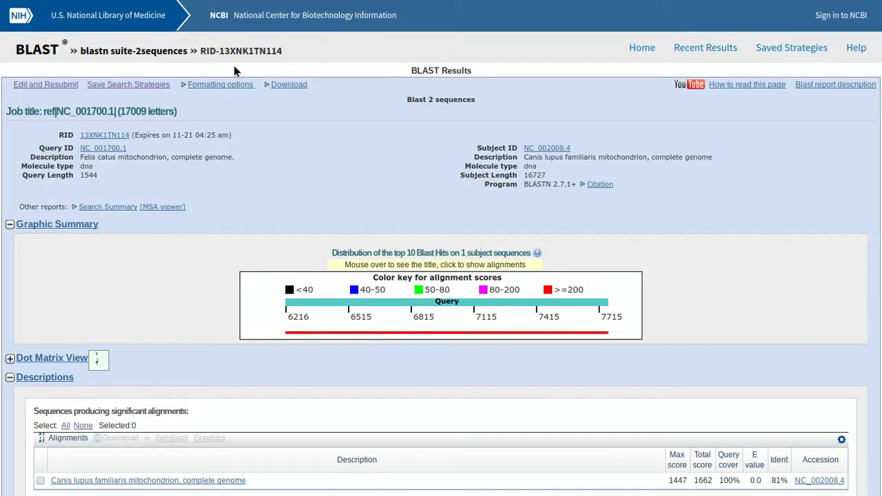
Step: Take a screenshot of the cat-versus-dog COX1 alignment with Ctrl+F5
scroll(233, 67, down, 5)
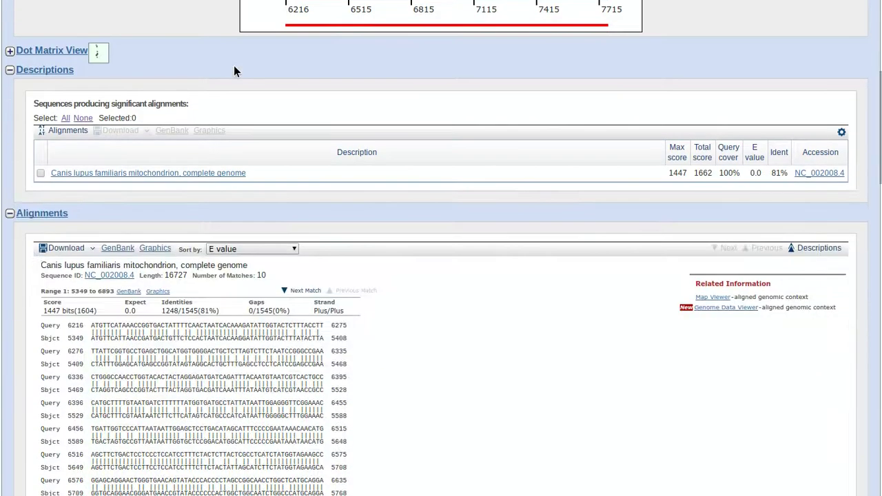
scroll(229, 93, down, 3)
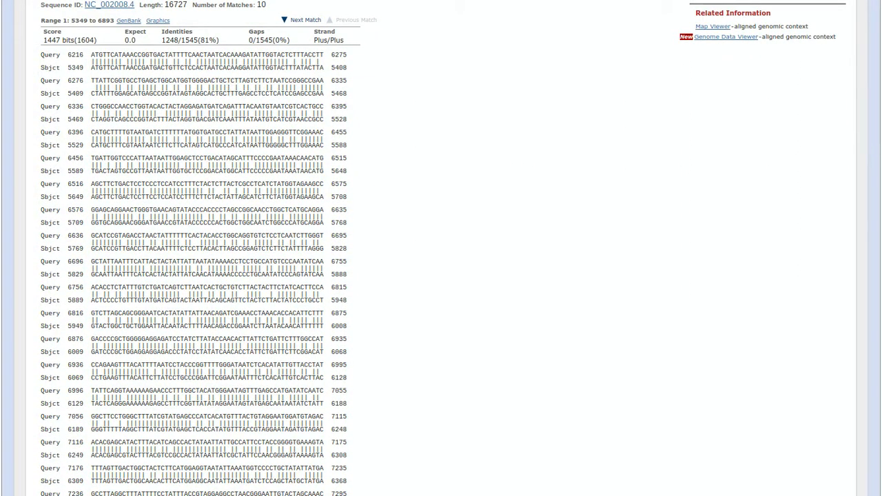
key(ctrl+F5)
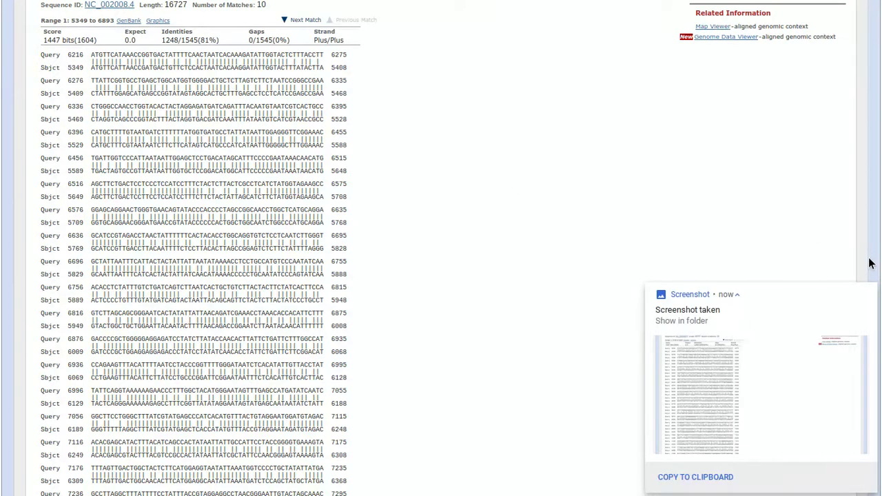
click(868, 295)
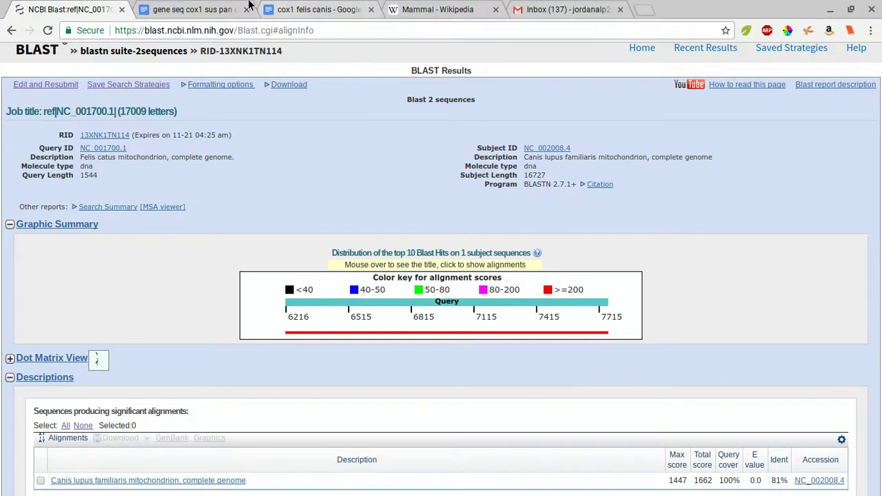
mouse_move(592, 491)
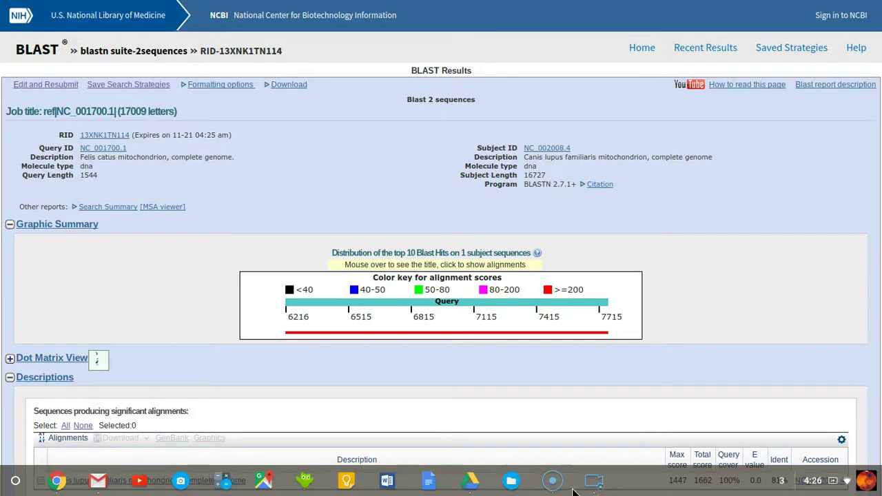